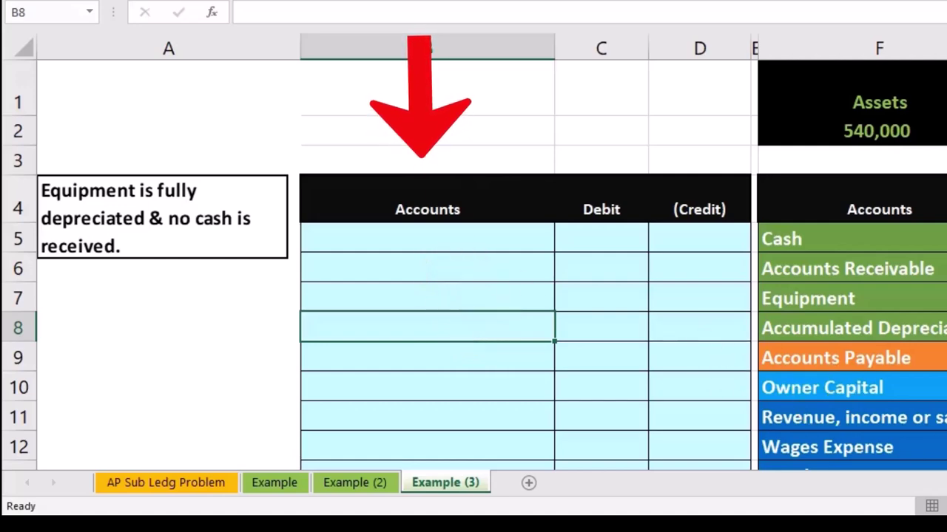
# Step: Review the trial balance worksheet's Entries and Ending Trial Bal columns, including the debit-credit total and Net Income rows
pyautogui.hscroll(5, 473, 296)
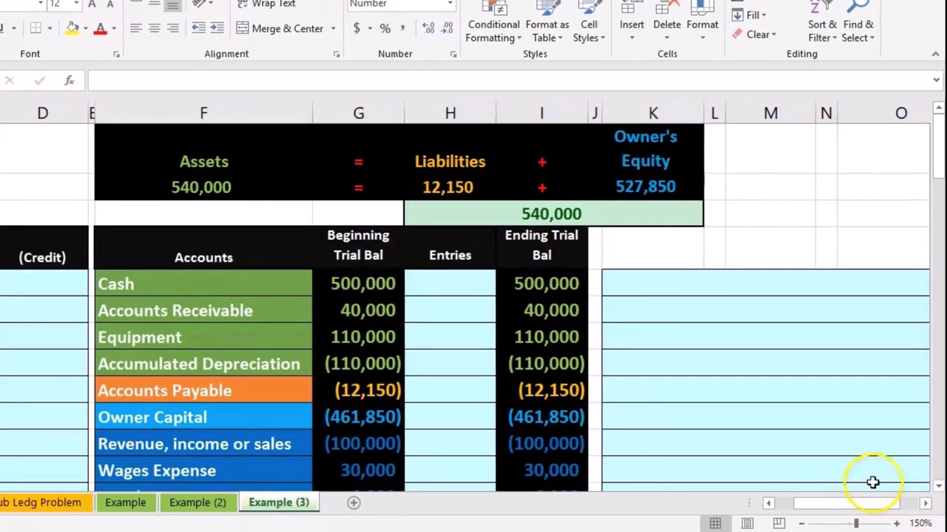
pyautogui.moveTo(435, 301); pyautogui.dragTo(433, 347)
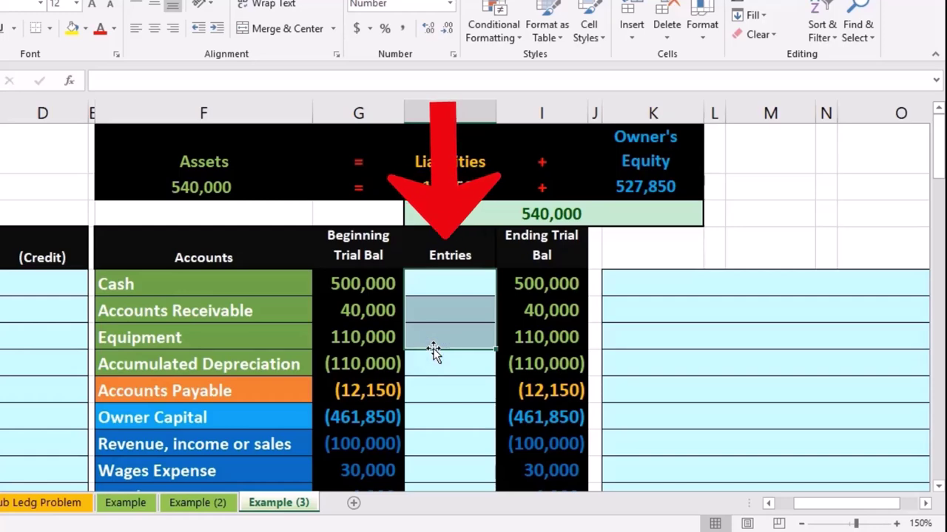
pyautogui.moveTo(522, 294); pyautogui.dragTo(525, 310)
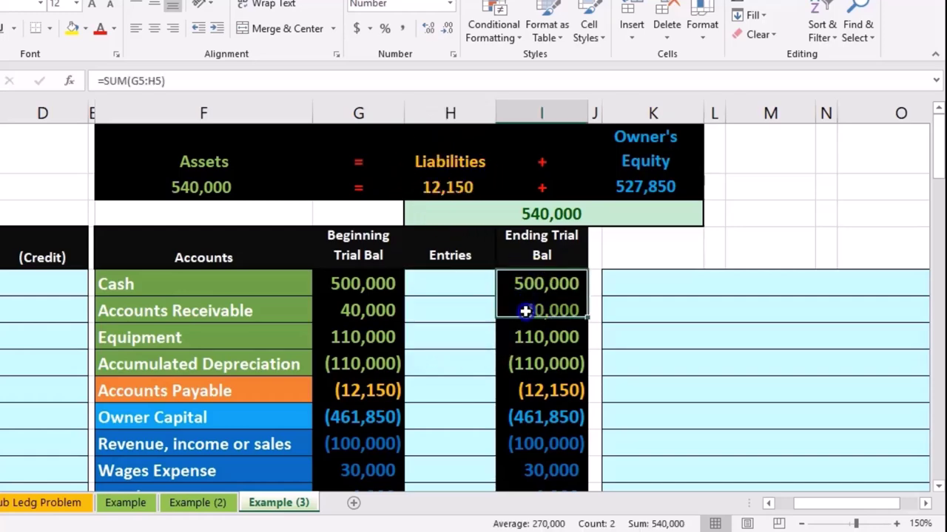
pyautogui.scroll(-1, 525, 316)
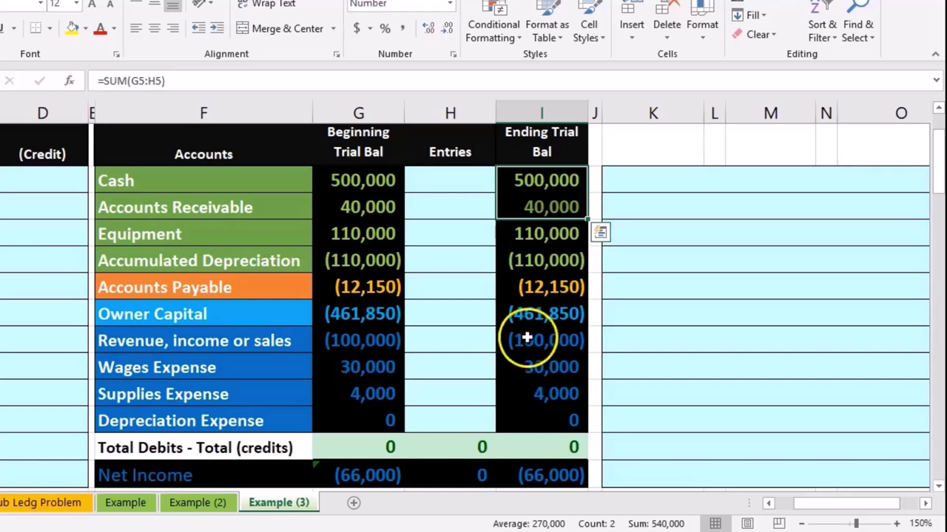
pyautogui.click(534, 444)
pyautogui.click(542, 475)
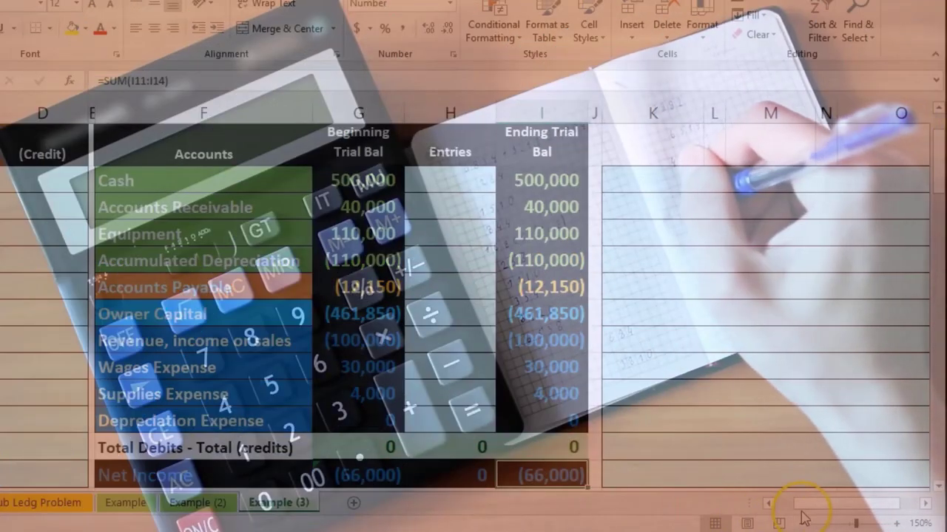
pyautogui.moveTo(800, 505); pyautogui.dragTo(778, 507)
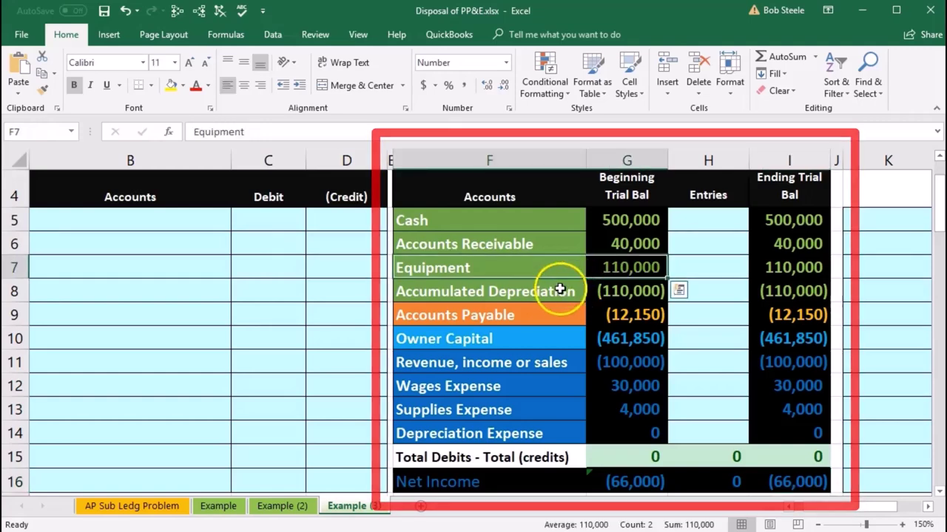
# Step: Examine the Equipment and Accumulated Depreciation rows in the trial balance, comparing their beginning balances and Entries cells
pyautogui.click(560, 289)
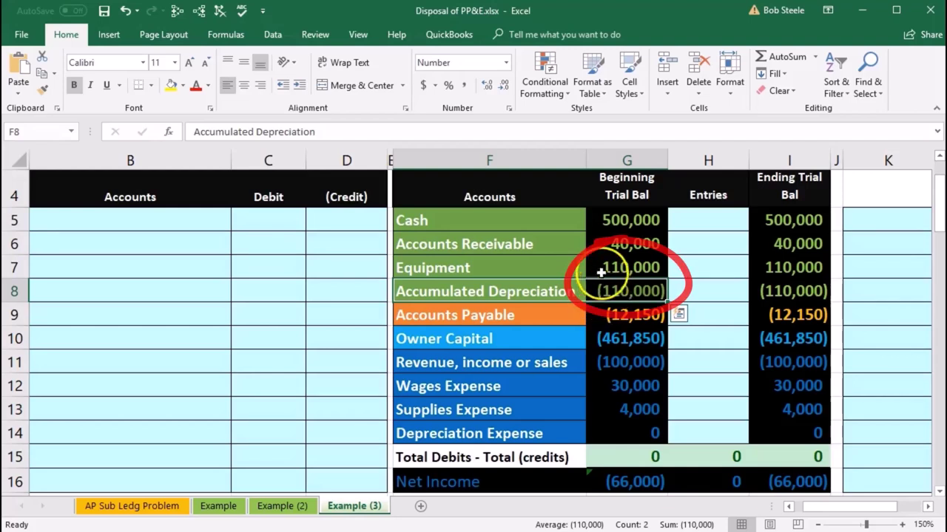
pyautogui.moveTo(602, 277); pyautogui.dragTo(600, 286)
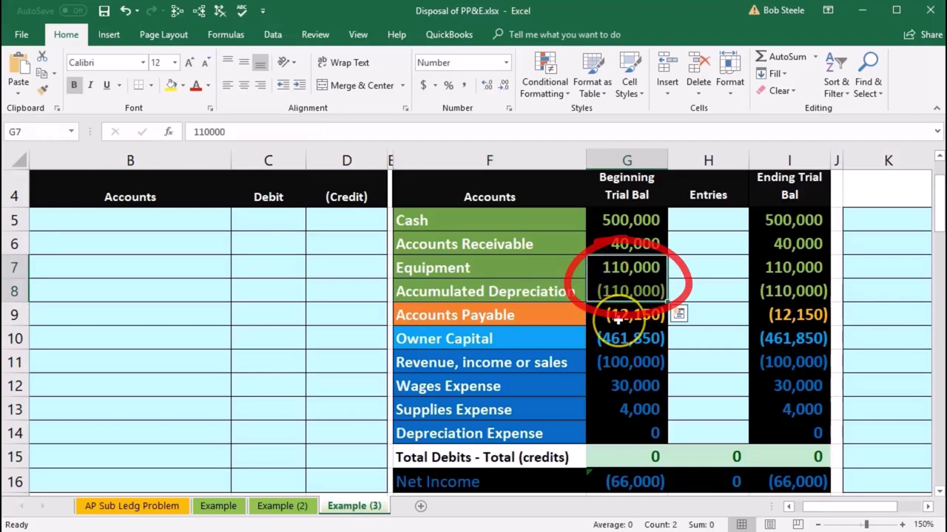
pyautogui.click(679, 276)
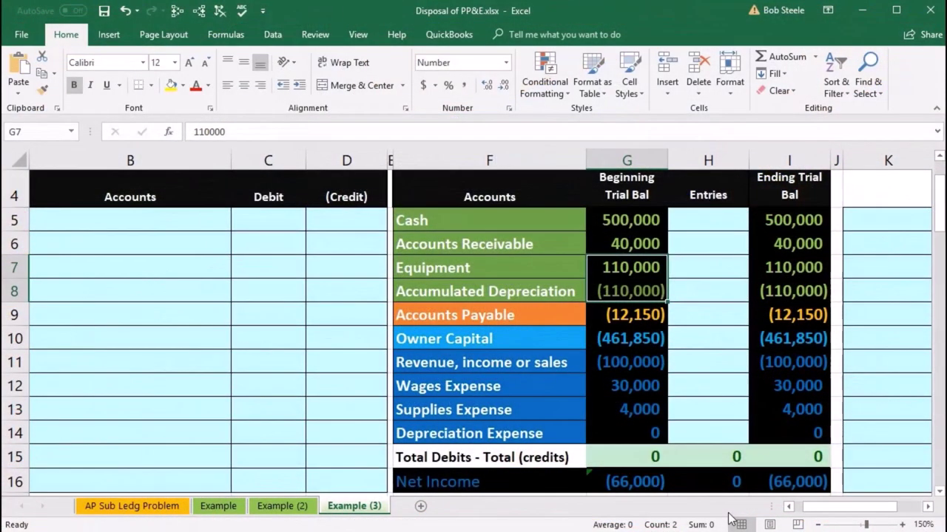
pyautogui.click(687, 299)
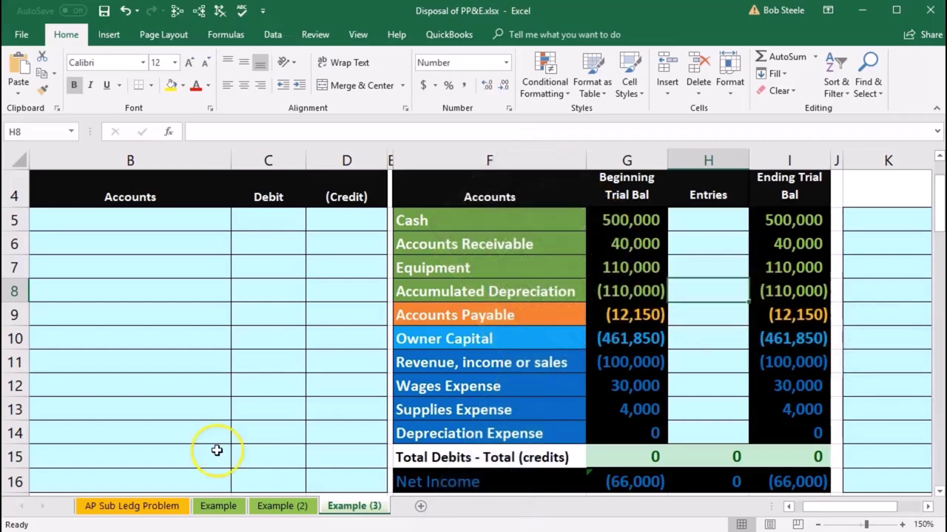
pyautogui.click(479, 269)
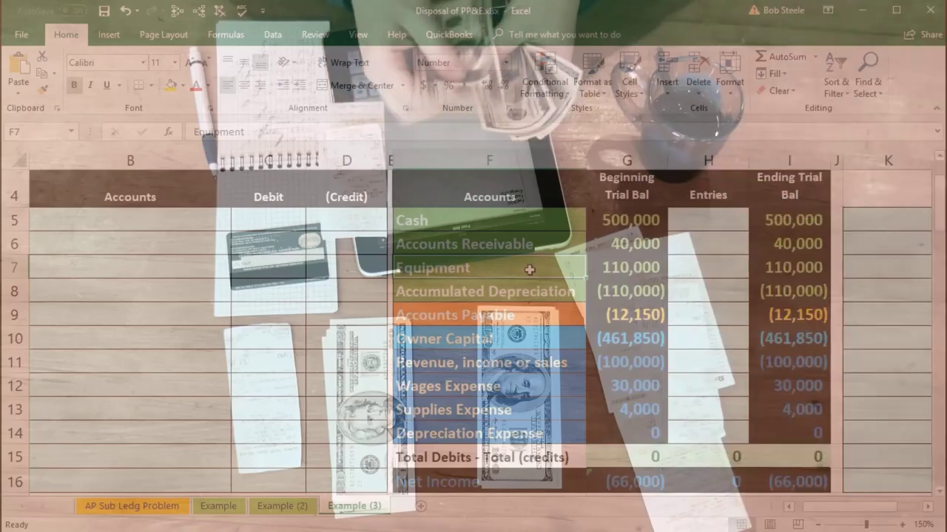
pyautogui.click(602, 268)
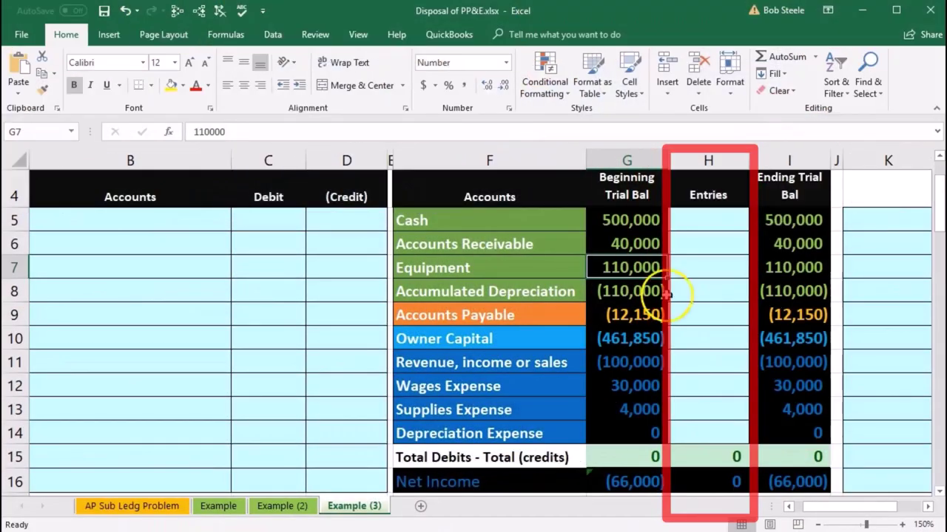
pyautogui.click(712, 271)
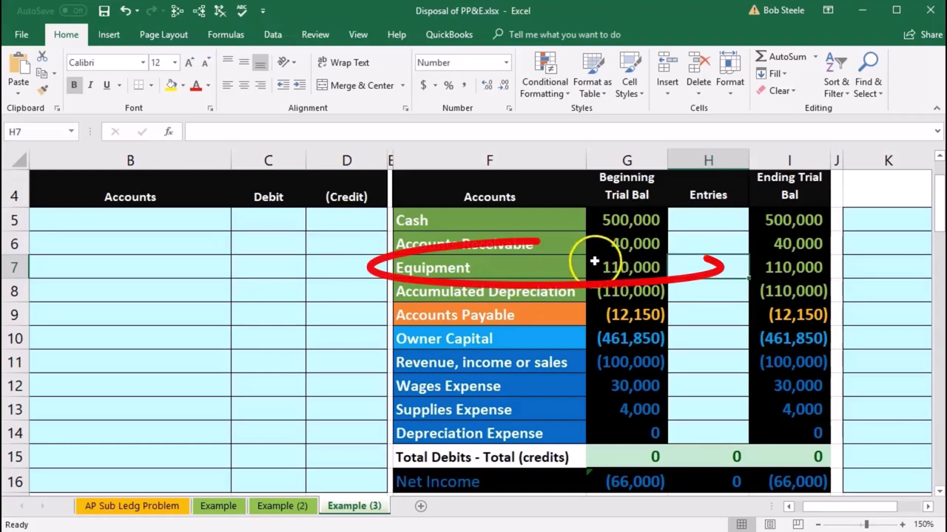
pyautogui.click(621, 270)
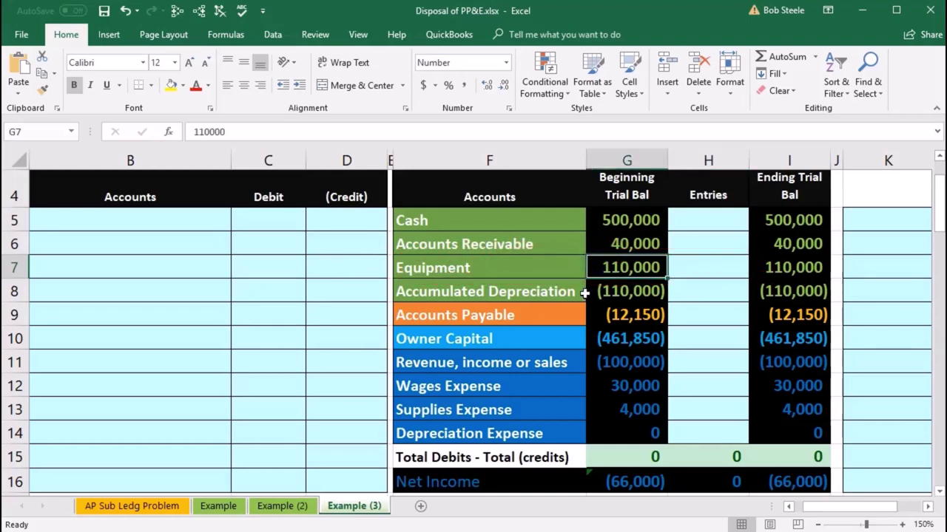
pyautogui.click(510, 269)
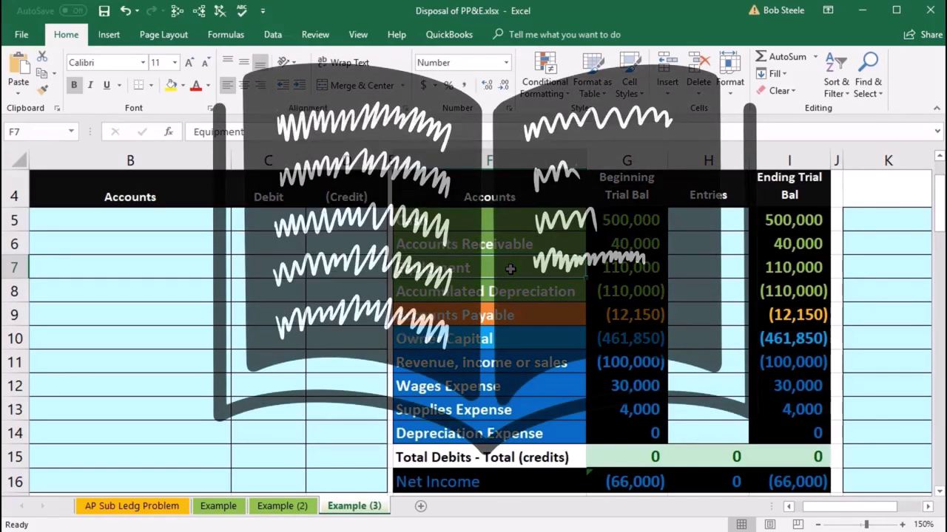
pyautogui.click(623, 268)
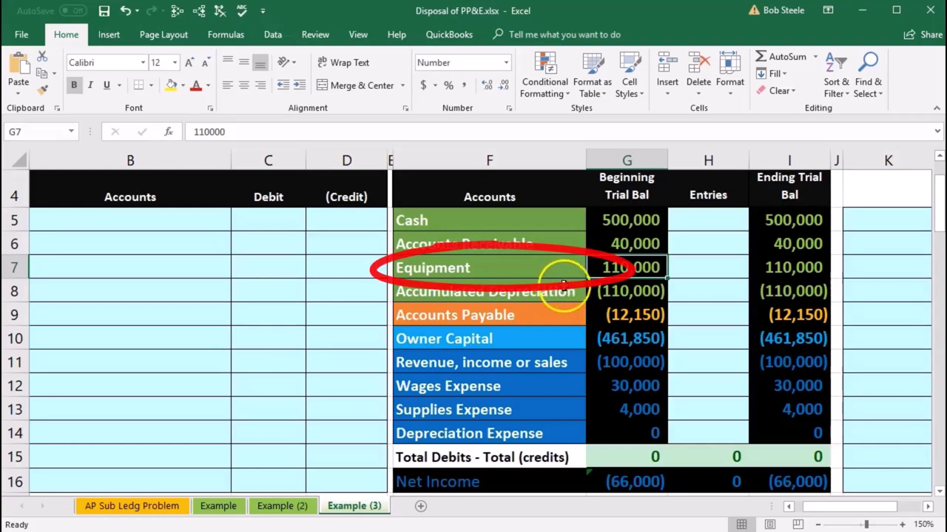
# Step: Copy the Equipment account name from the trial balance into journal cell B6, pasting values only
pyautogui.click(483, 267)
pyautogui.rightClick(484, 269)
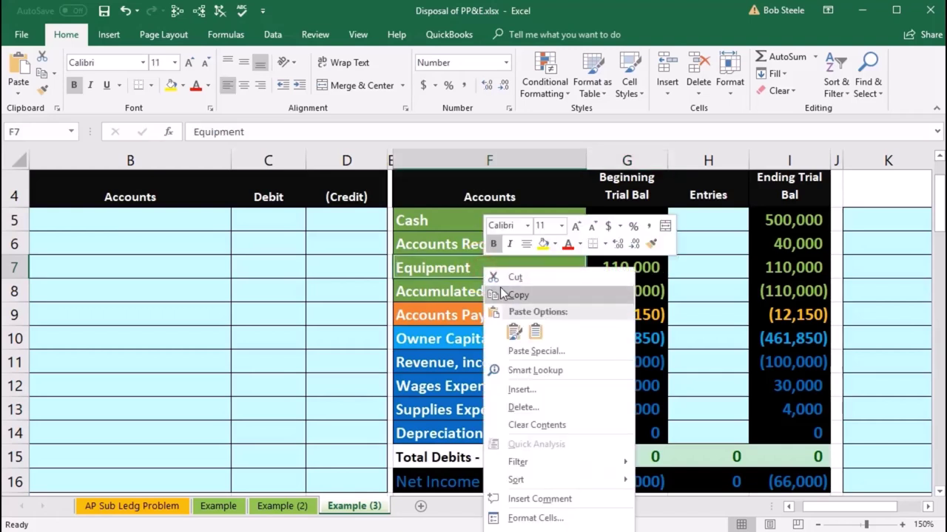
pyautogui.click(516, 294)
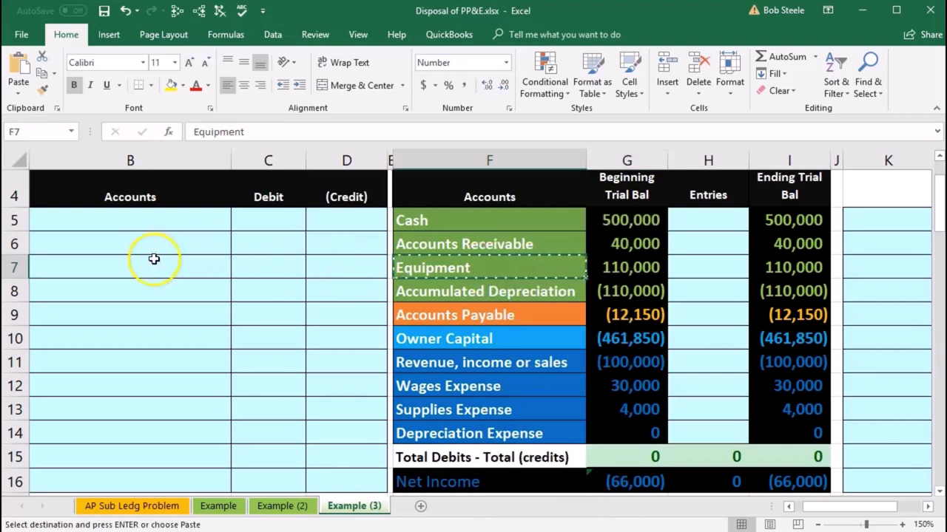
pyautogui.click(127, 242)
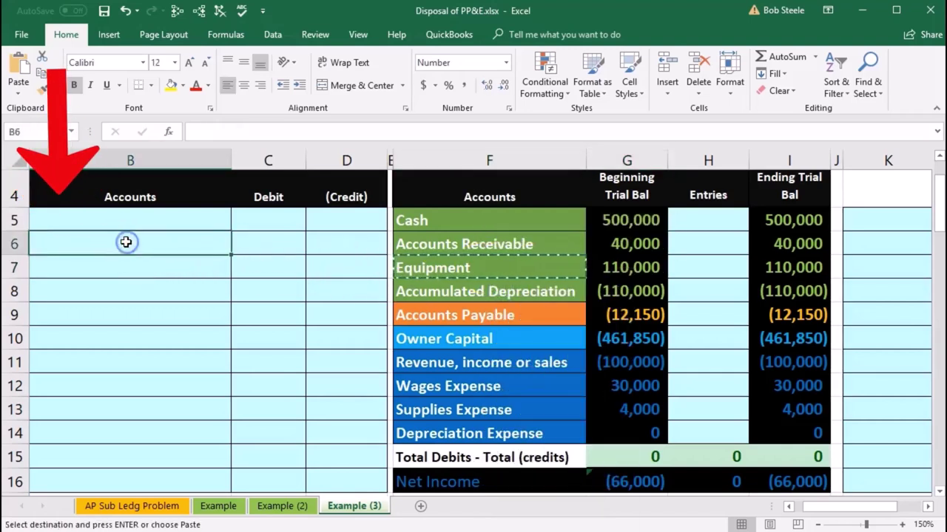
pyautogui.rightClick(63, 241)
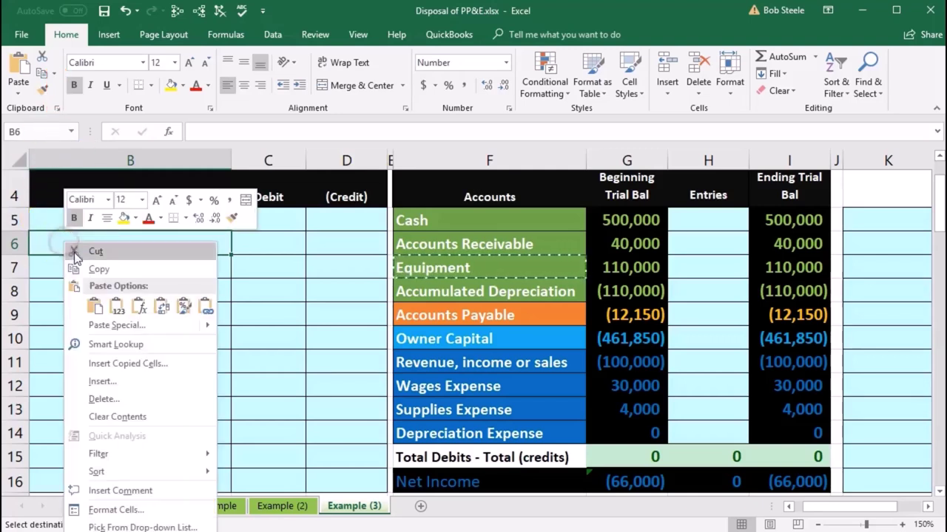
pyautogui.click(116, 307)
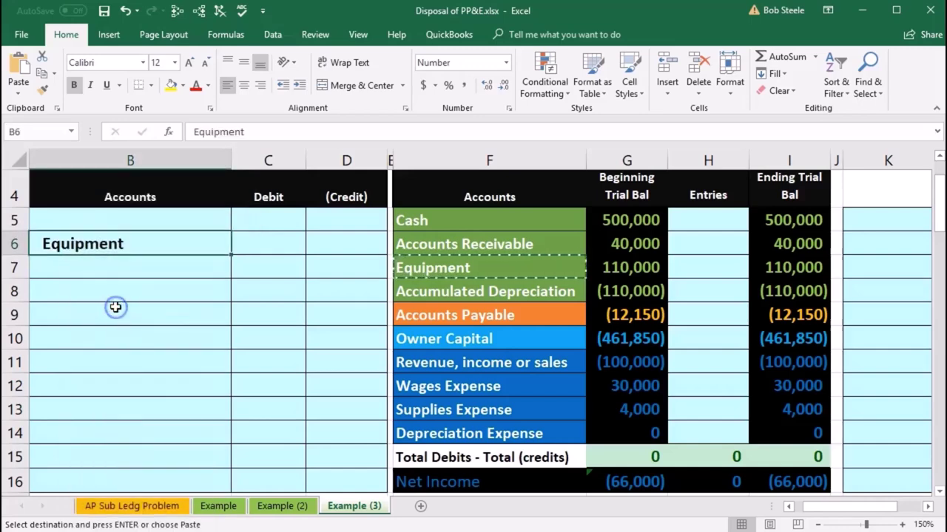
# Step: Enter -110000 as the Equipment credit in cell D6
pyautogui.click(327, 246)
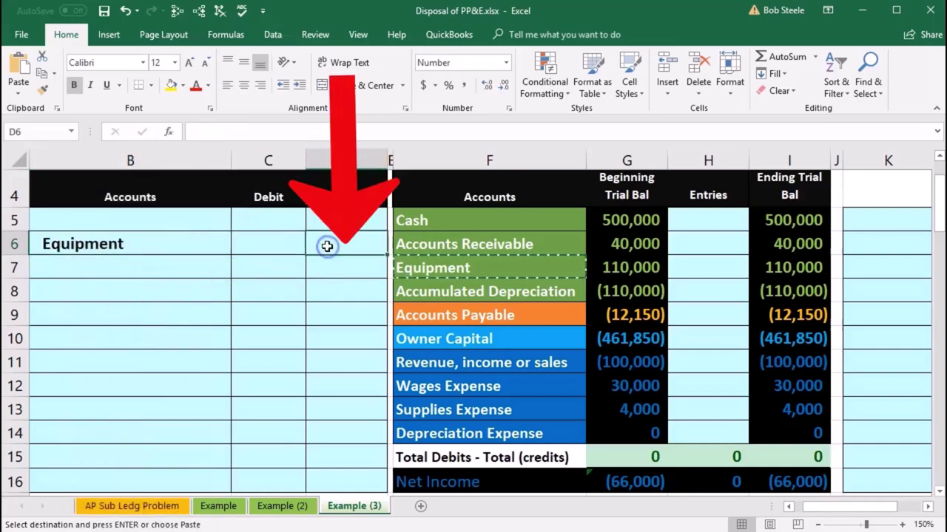
pyautogui.write('-')
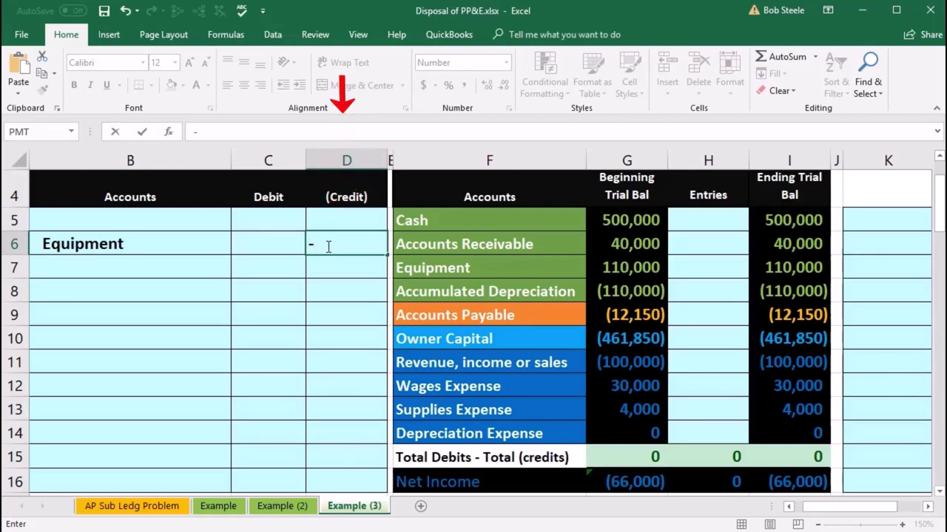
pyautogui.write('110000')
pyautogui.press('Return')
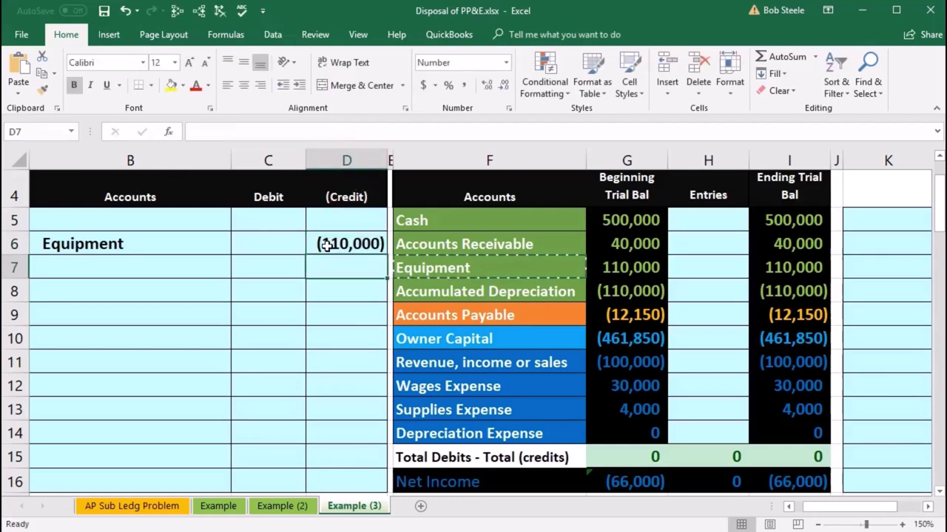
# Step: Enter the formula -D6 in debit cell C5 to offset the Equipment credit
pyautogui.click(280, 221)
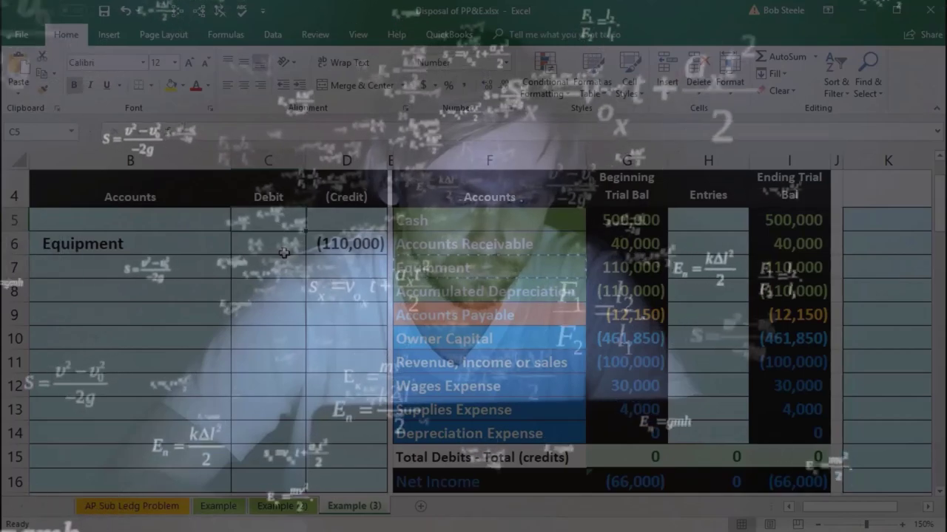
pyautogui.write('-D6')
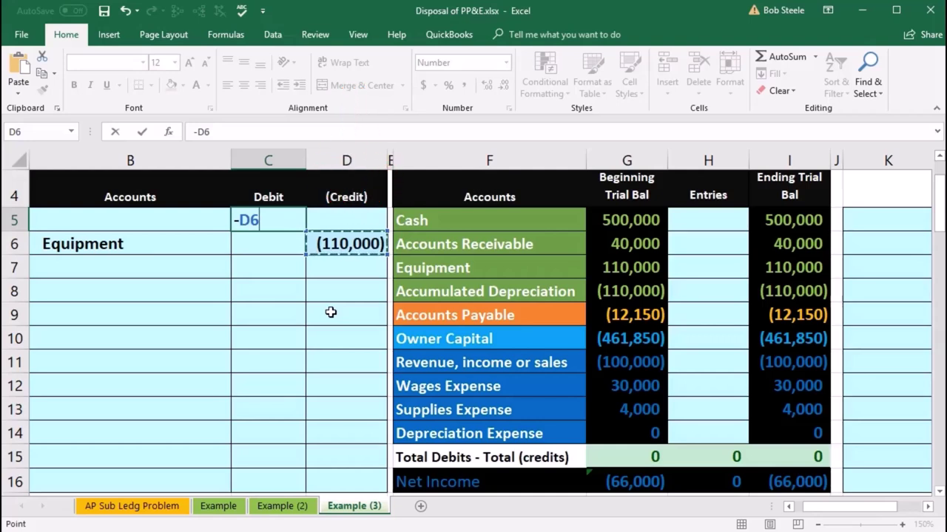
pyautogui.press('Return')
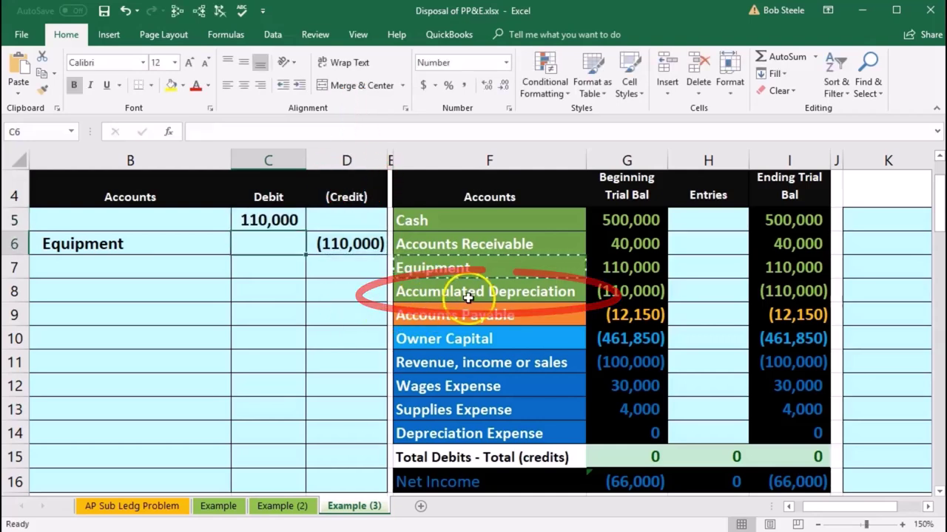
# Step: Copy the Accumulated Depreciation account name from the trial balance into journal cell B5 as values only
pyautogui.click(468, 295)
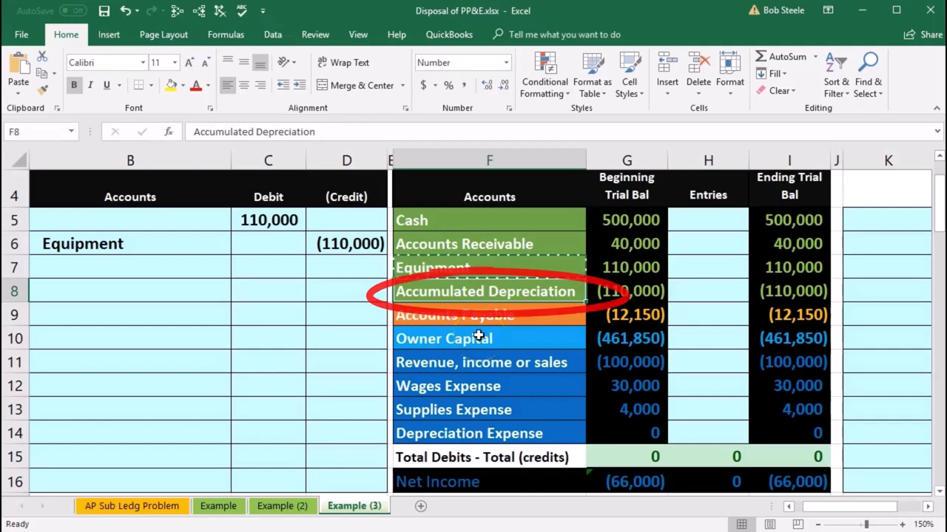
pyautogui.click(608, 293)
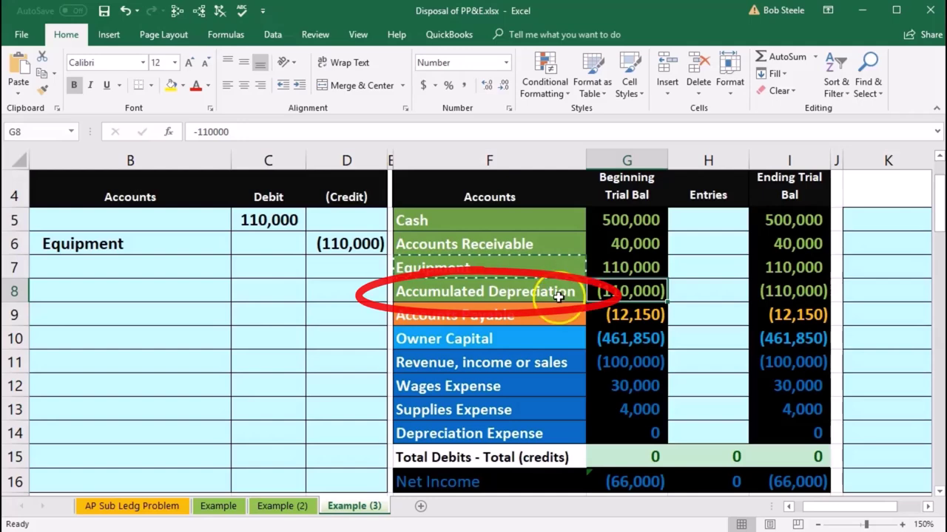
pyautogui.rightClick(553, 294)
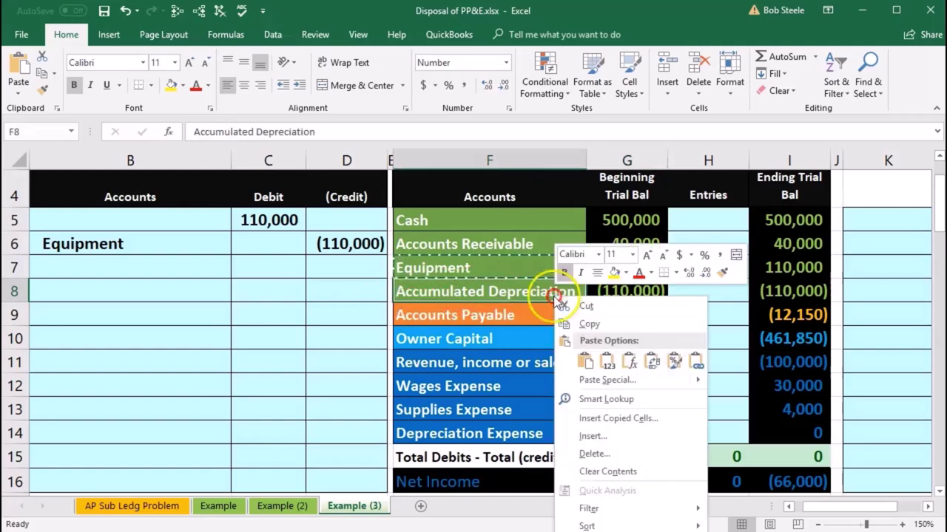
pyautogui.click(562, 323)
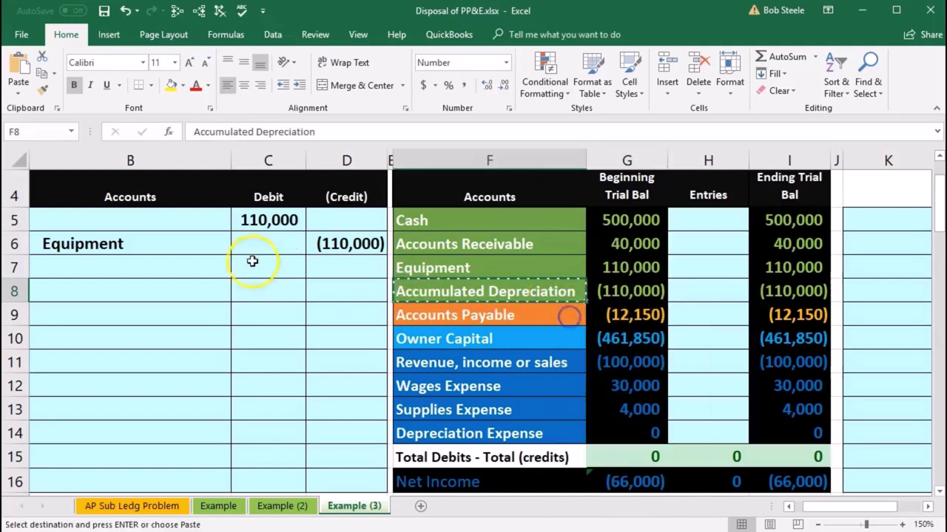
pyautogui.click(130, 222)
pyautogui.rightClick(130, 223)
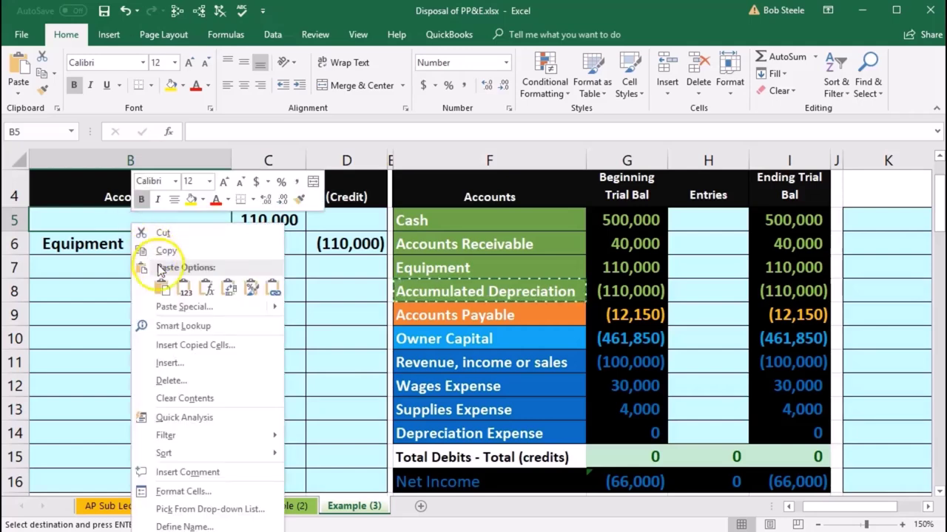
pyautogui.click(175, 231)
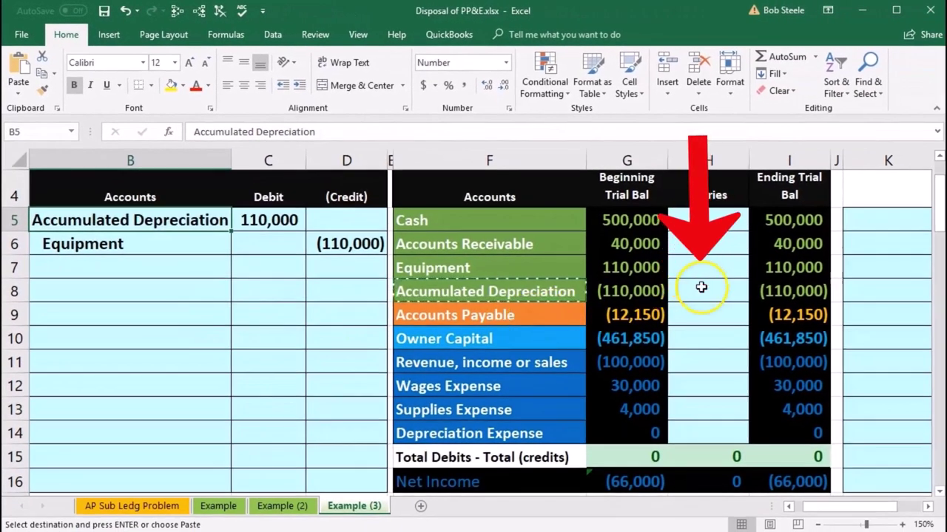
# Step: Post the Accumulated Depreciation debit to trial balance entries cell H8 with the formula =C5
pyautogui.click(722, 296)
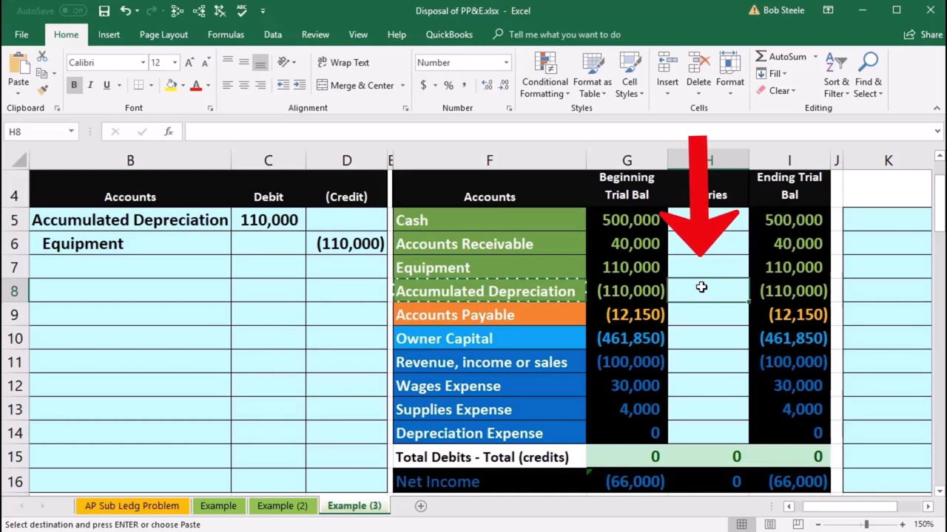
pyautogui.write('=')
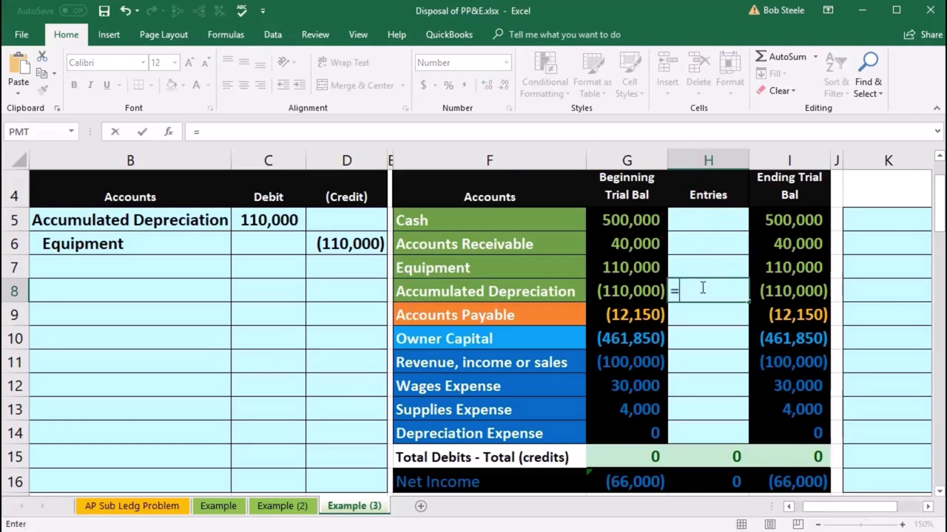
pyautogui.click(278, 224)
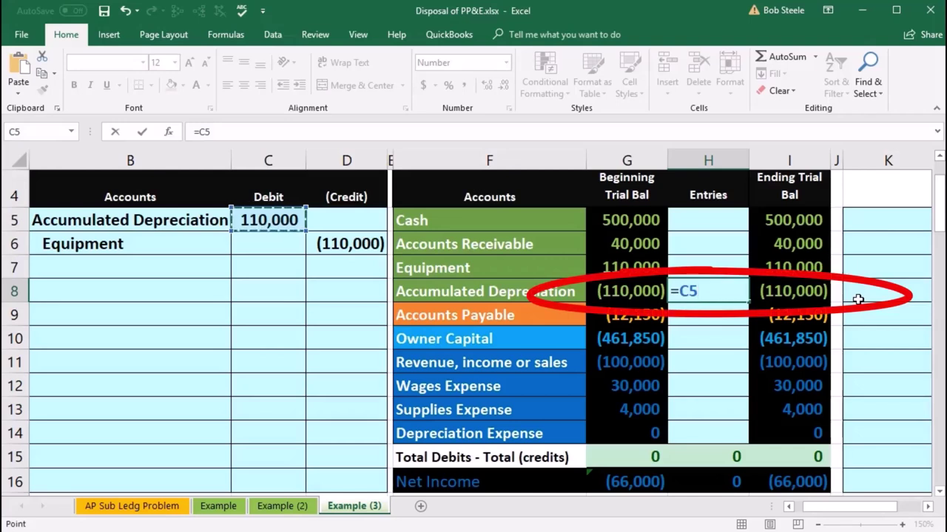
pyautogui.press('Return')
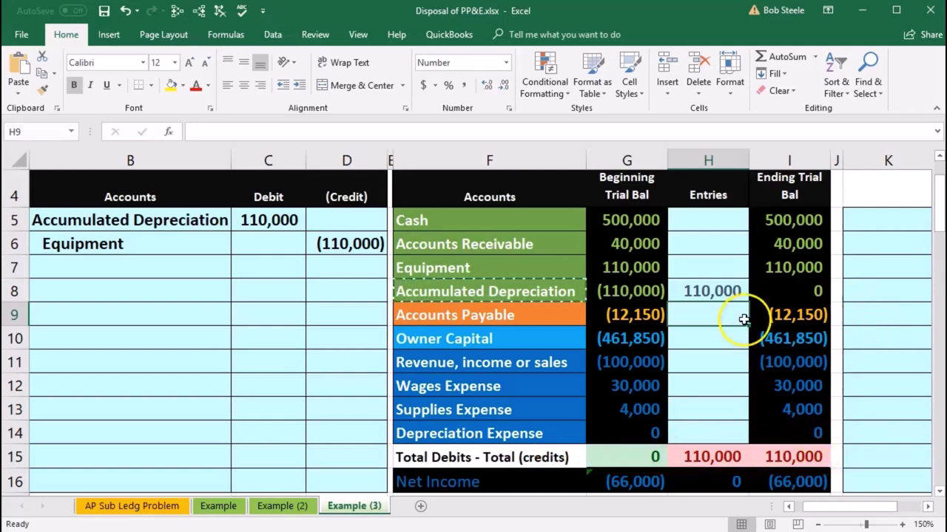
# Step: Post the Equipment credit to trial balance entries cell H7 with the formula =D6
pyautogui.click(706, 265)
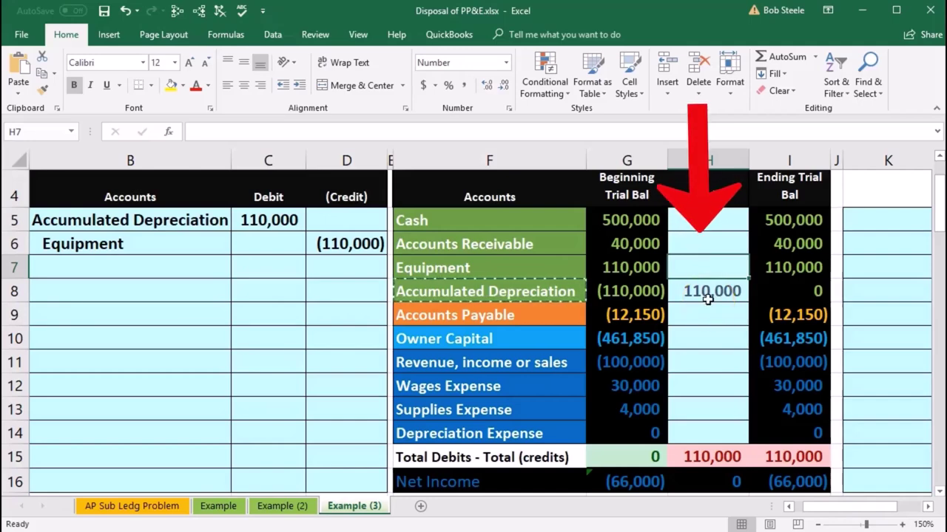
pyautogui.write('=')
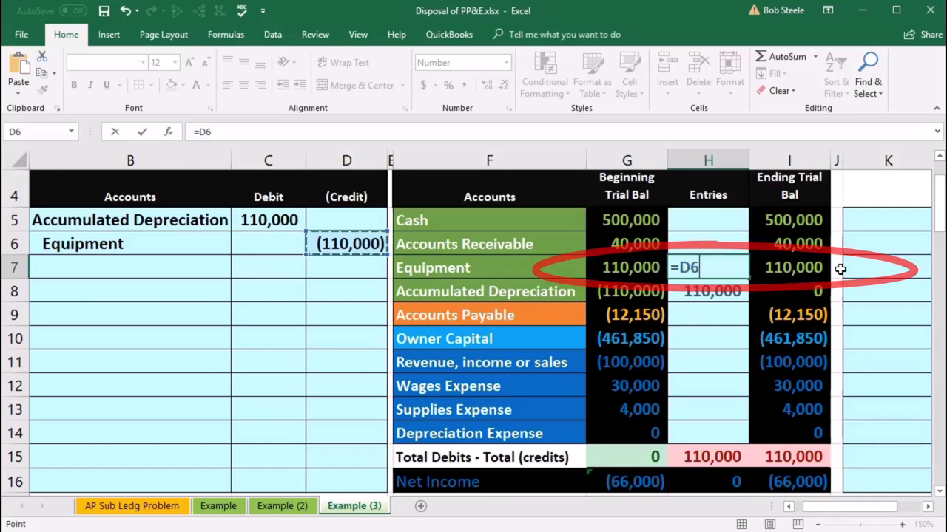
pyautogui.press('Return')
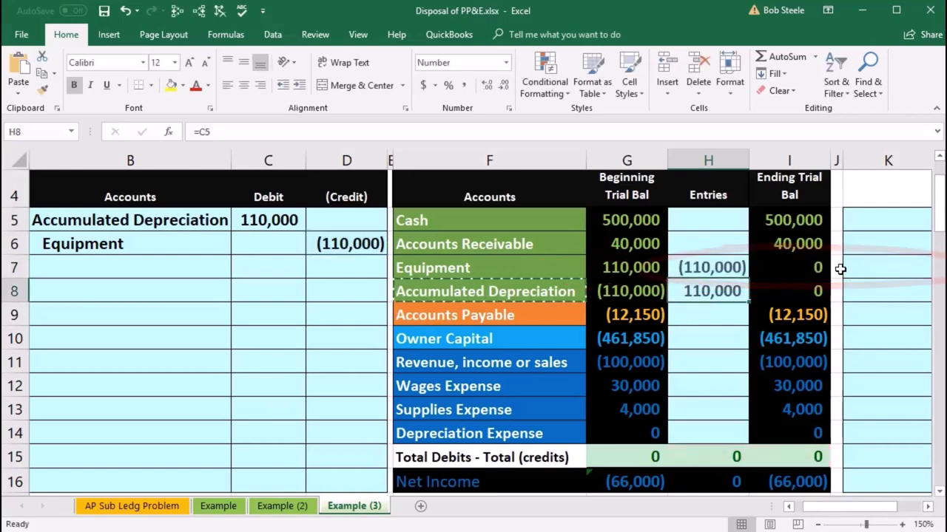
# Step: Examine the ending balances of Equipment, Accumulated Depreciation and the revenue and expense accounts, including the Depreciation Expense row
pyautogui.moveTo(794, 268); pyautogui.dragTo(792, 287)
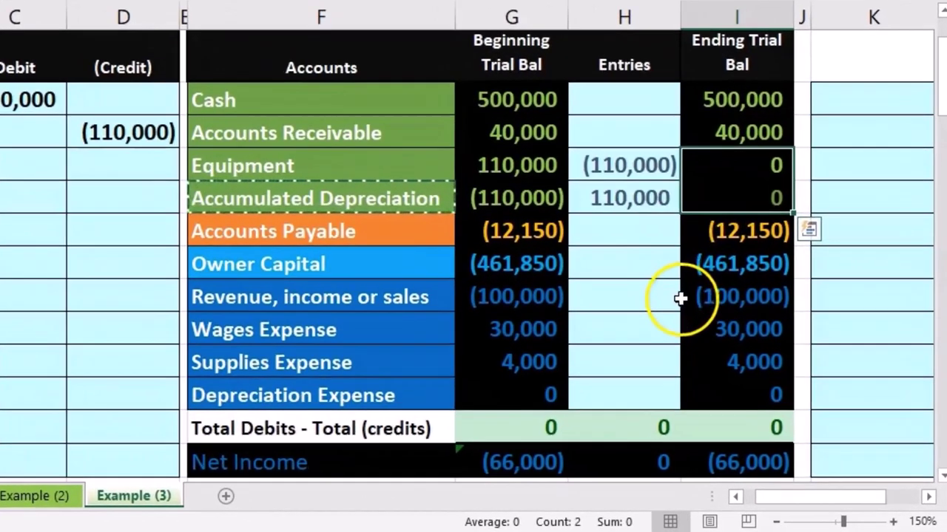
pyautogui.moveTo(727, 341); pyautogui.dragTo(740, 409)
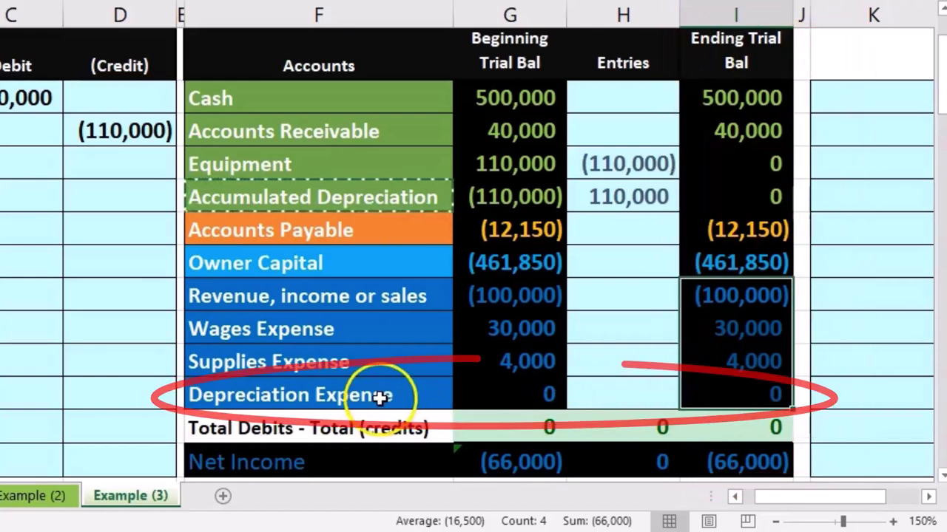
pyautogui.moveTo(379, 397); pyautogui.dragTo(598, 411)
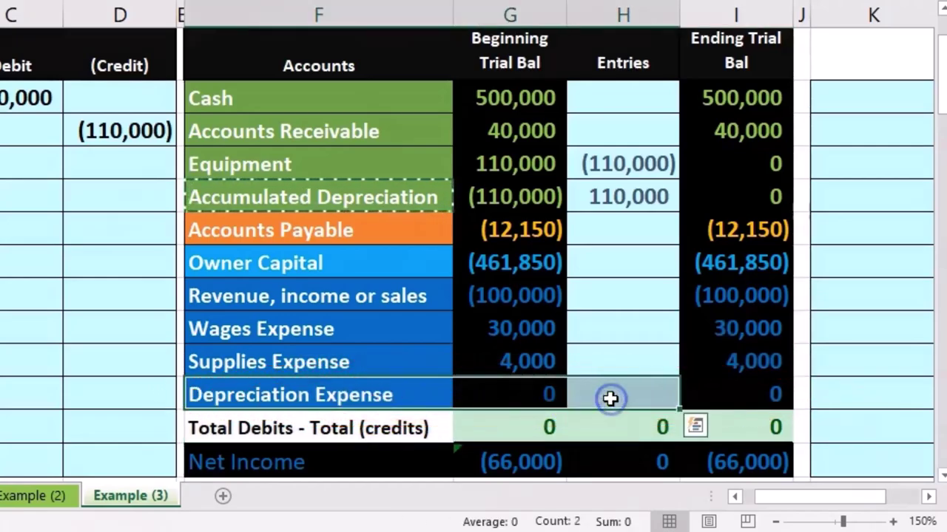